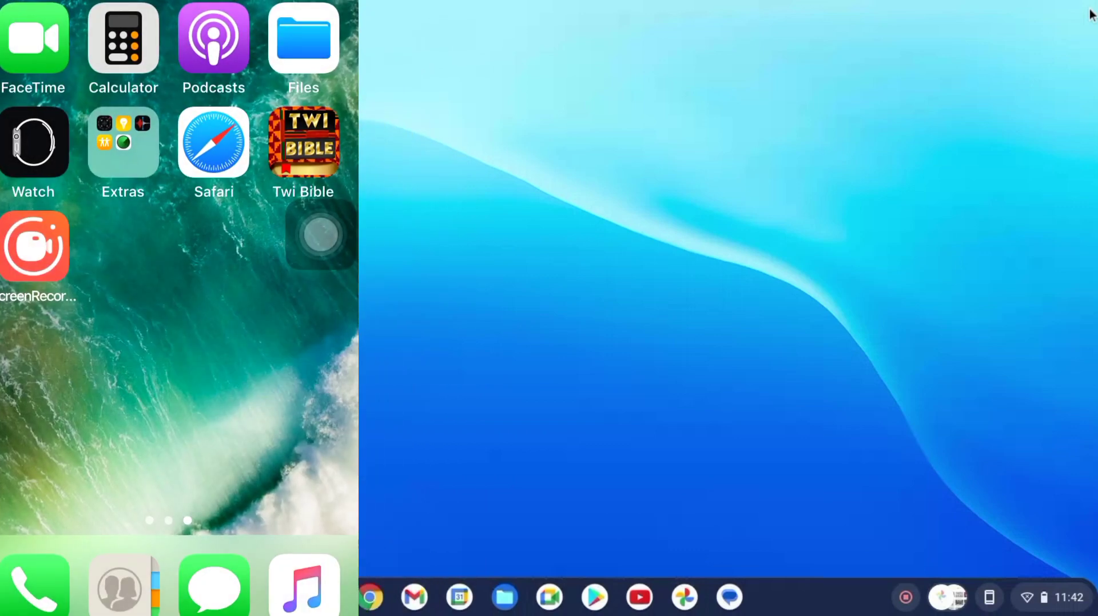
Step: Launch the Files app with Alt+Shift+M, showing the iPhone's DCIM folder with 100APPLE
key("alt+shift+m")
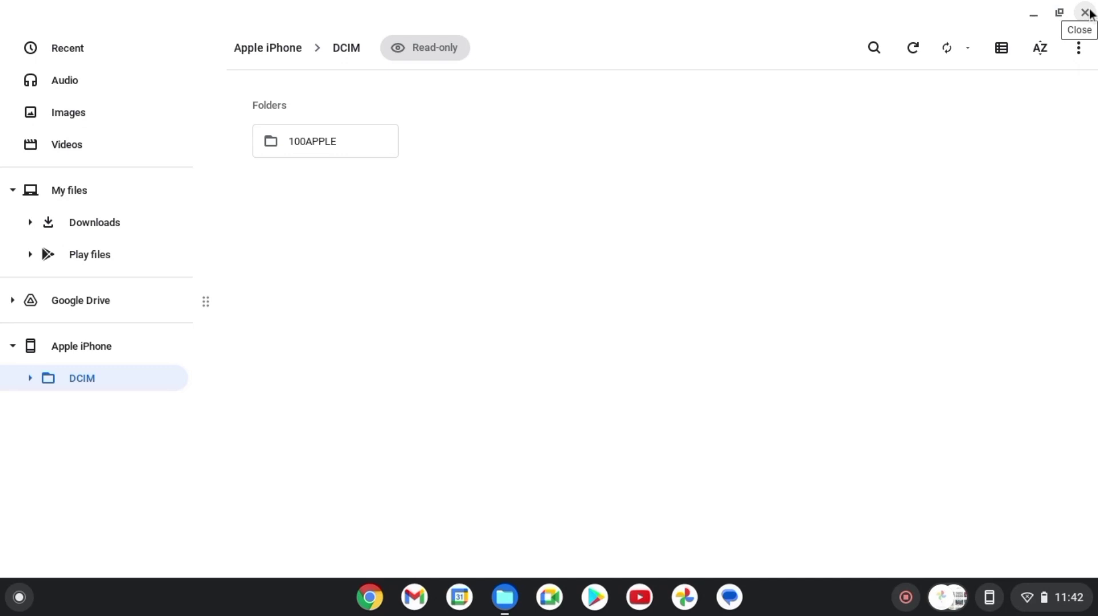
left_click(1085, 13)
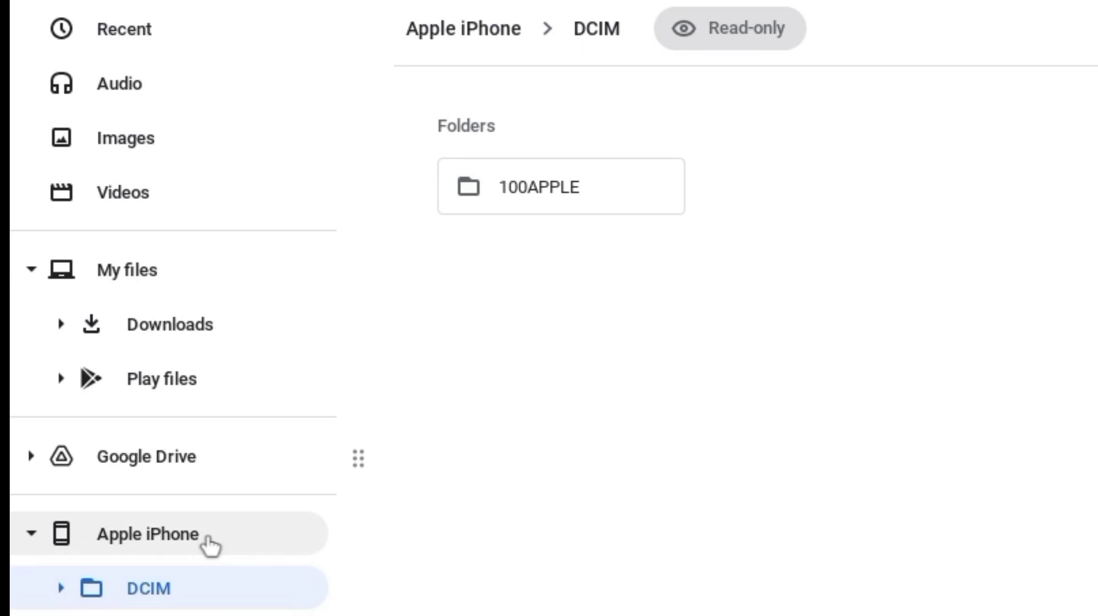
Step: Open Apple iPhone > DCIM > 100APPLE and close the IMG_0932.JPG preview that appears
left_click(210, 546)
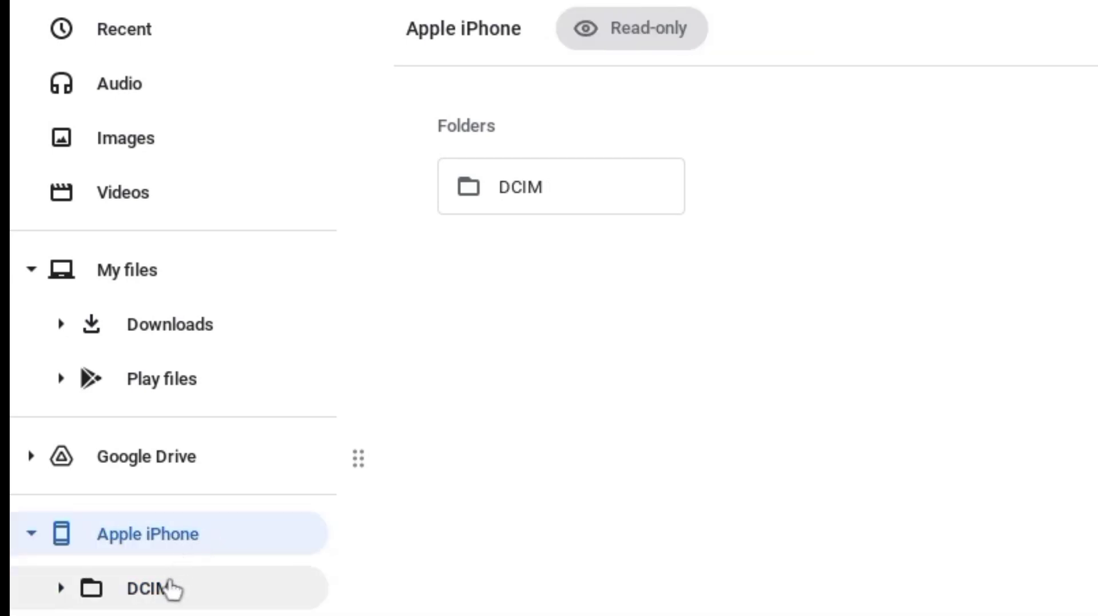
left_click(241, 587)
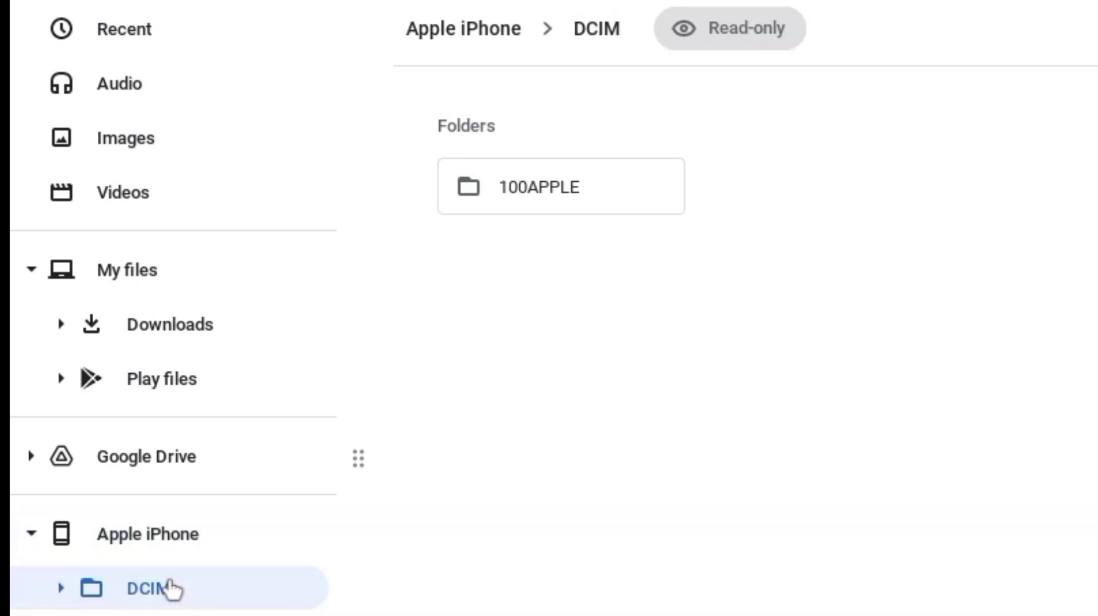
double_click(592, 187)
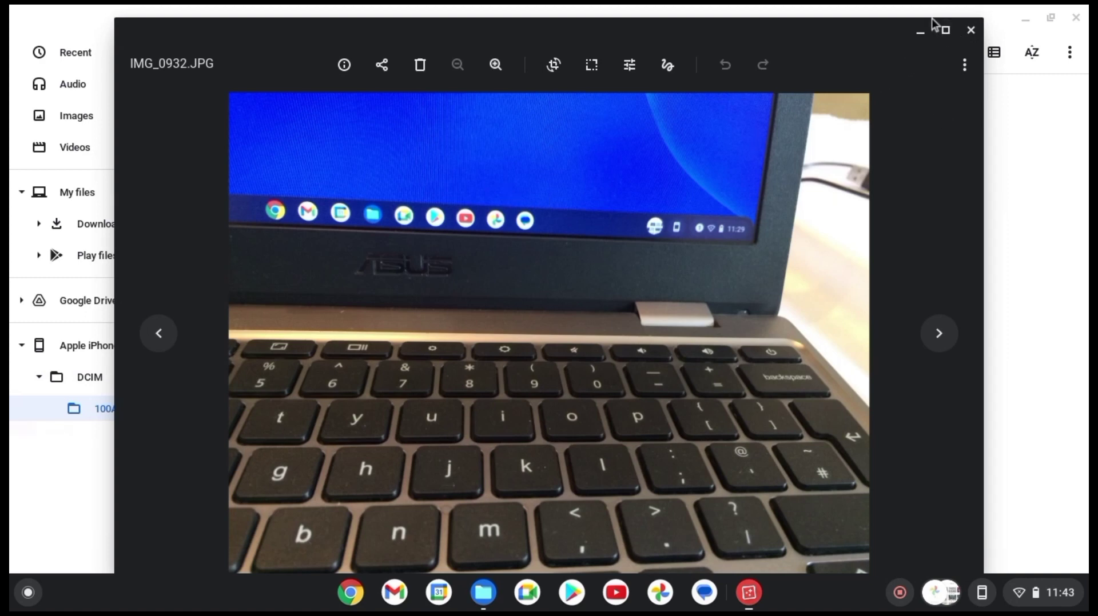
left_click(972, 30)
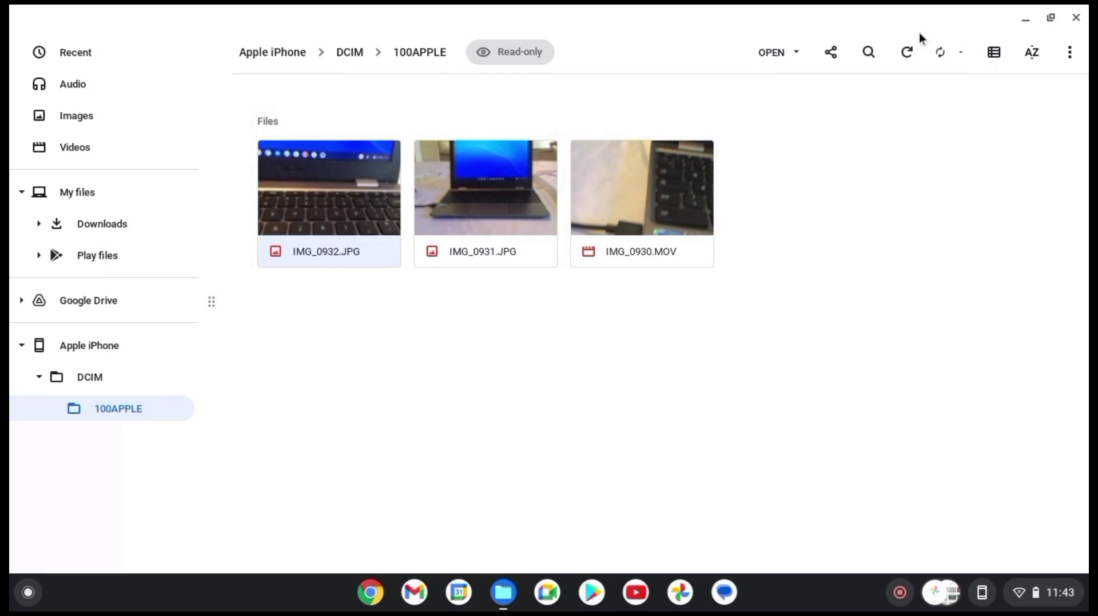
Step: Play and pause IMG_0930.MOV in Gallery, then close the player
double_click(676, 176)
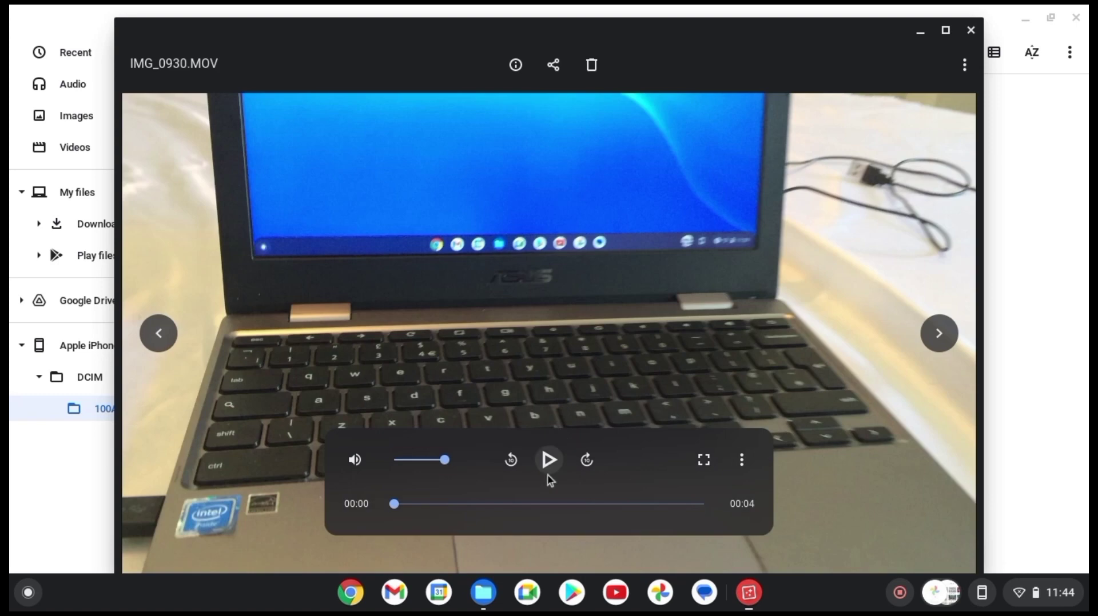
left_click(549, 462)
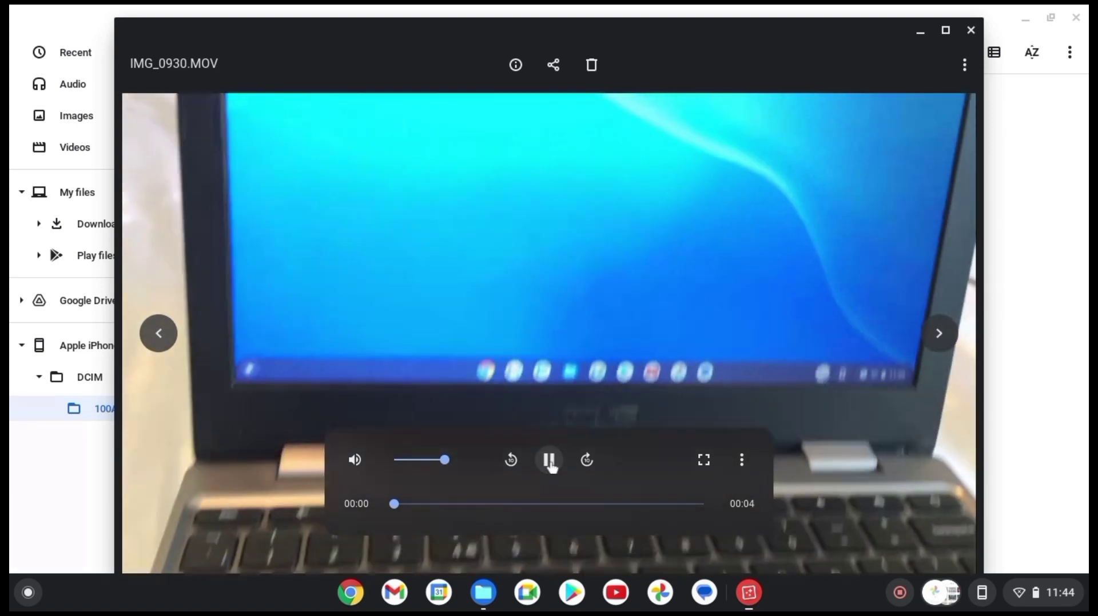
left_click(549, 462)
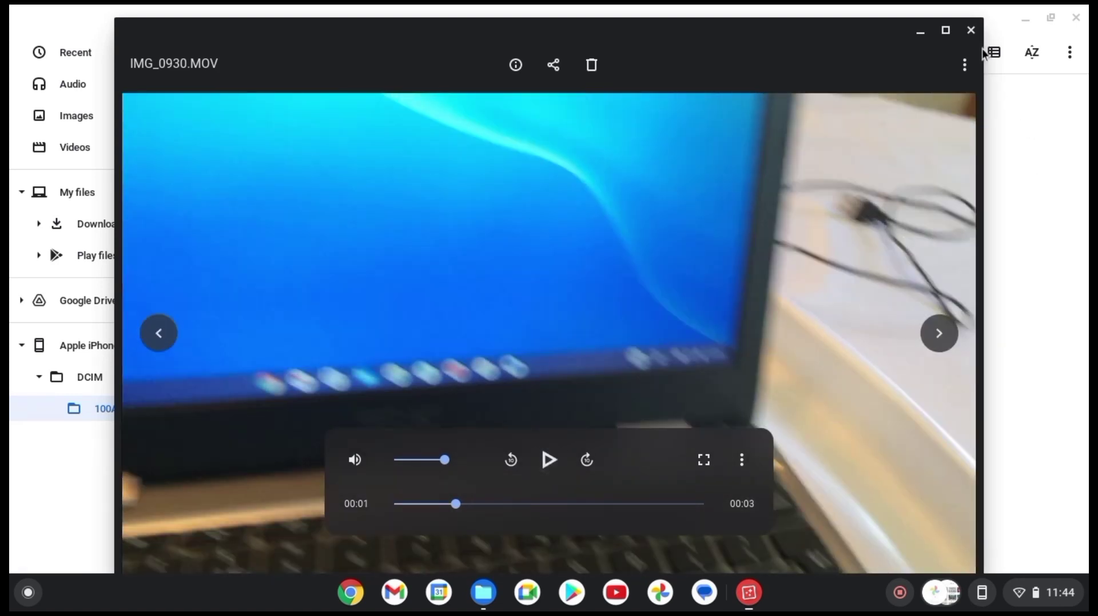
left_click(971, 30)
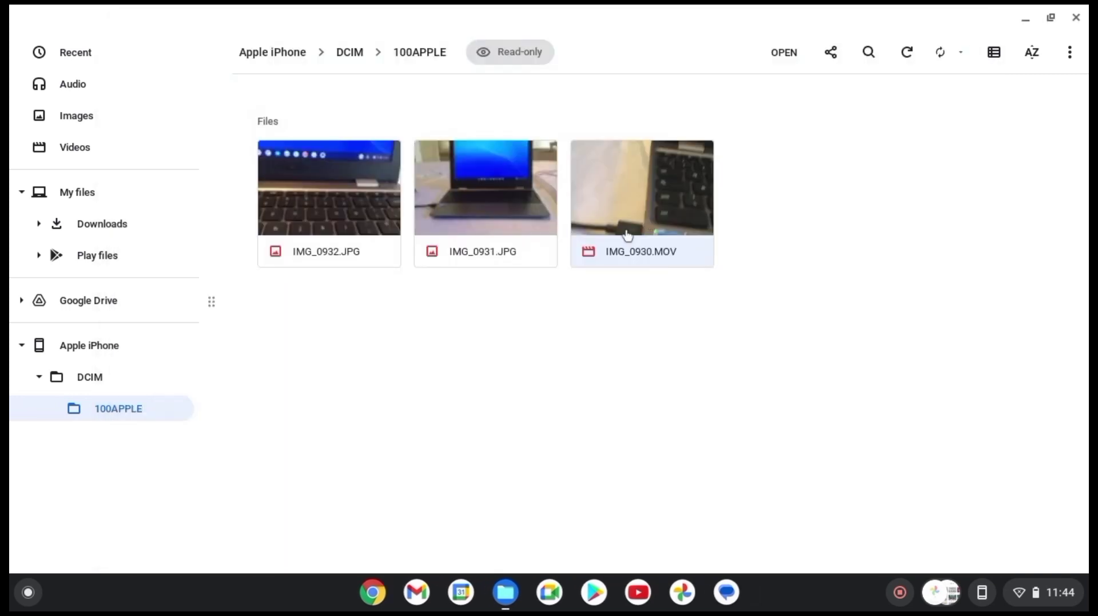
Step: Copy IMG_0930.MOV from the 100APPLE folder using the More menu's Copy
left_click(591, 252)
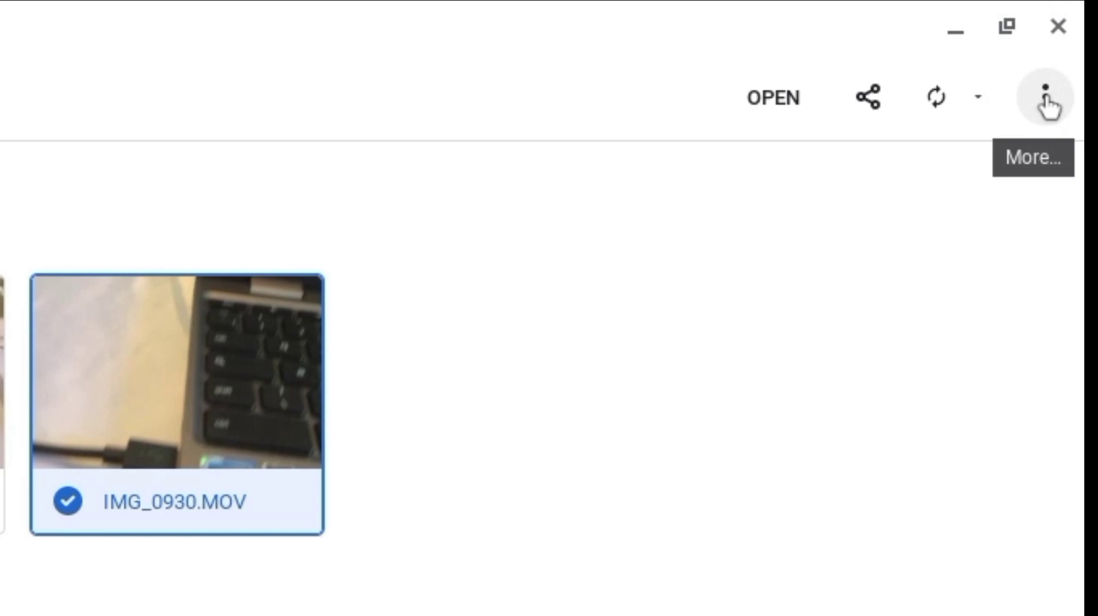
left_click(1046, 103)
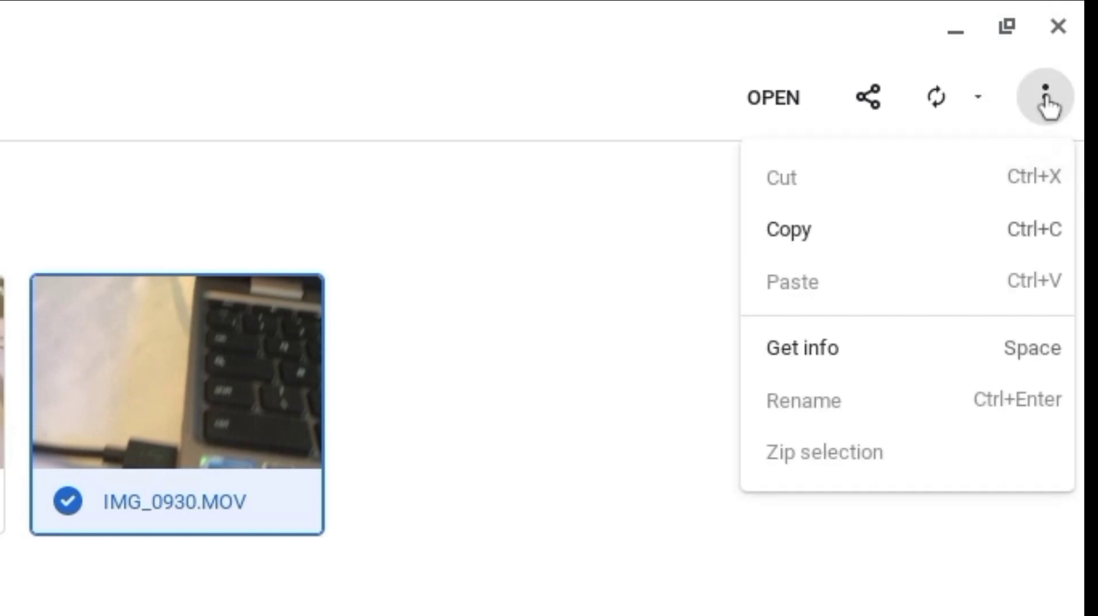
left_click(832, 234)
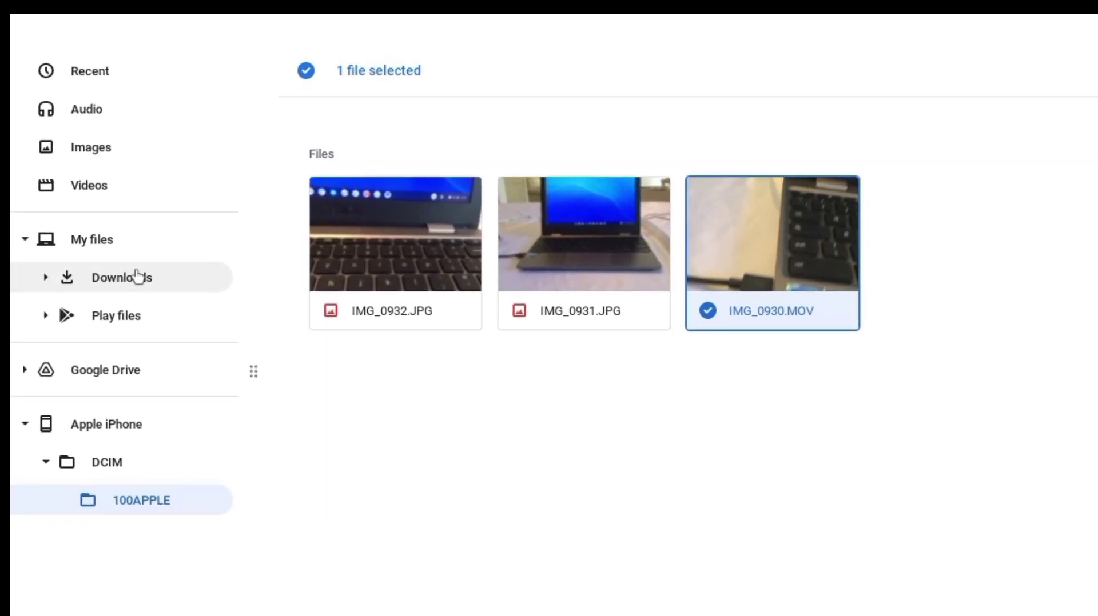
Step: Paste the copied IMG_0930.MOV into the Downloads folder
left_click(153, 307)
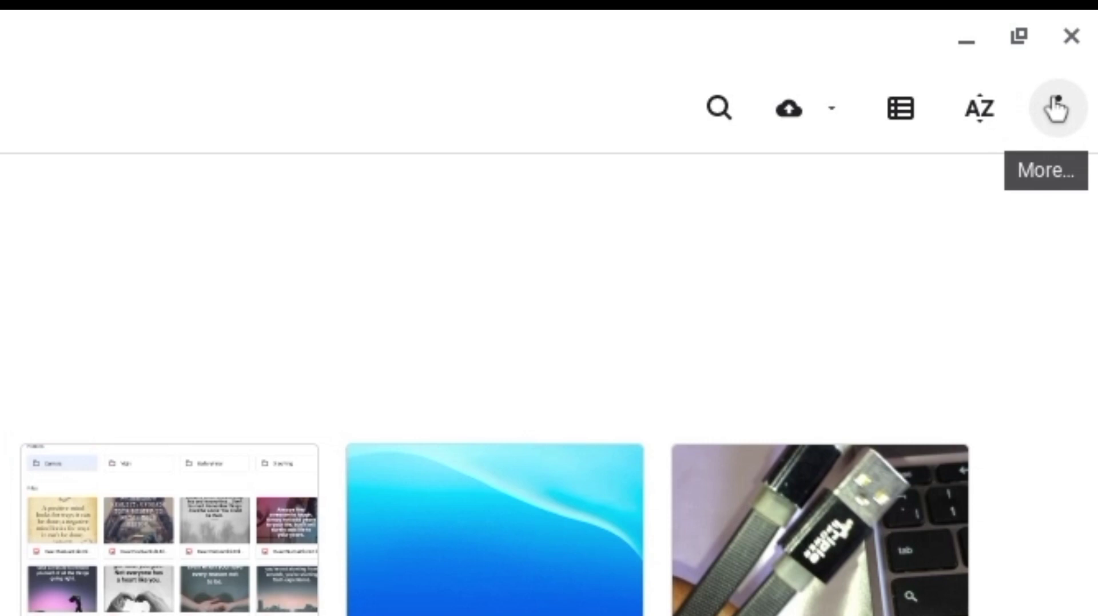
left_click(1055, 109)
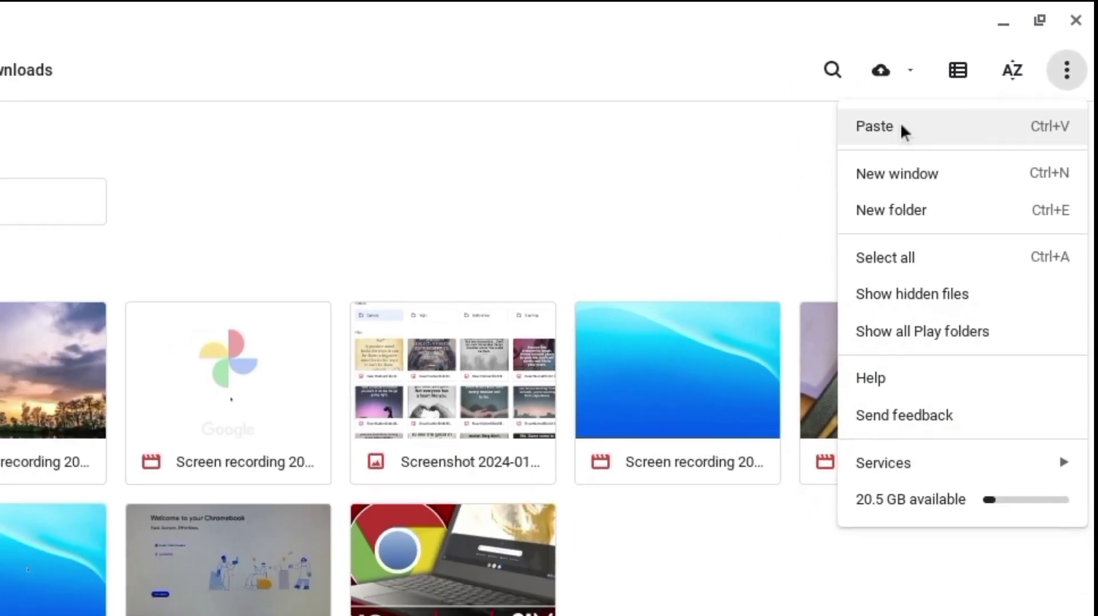
left_click(816, 184)
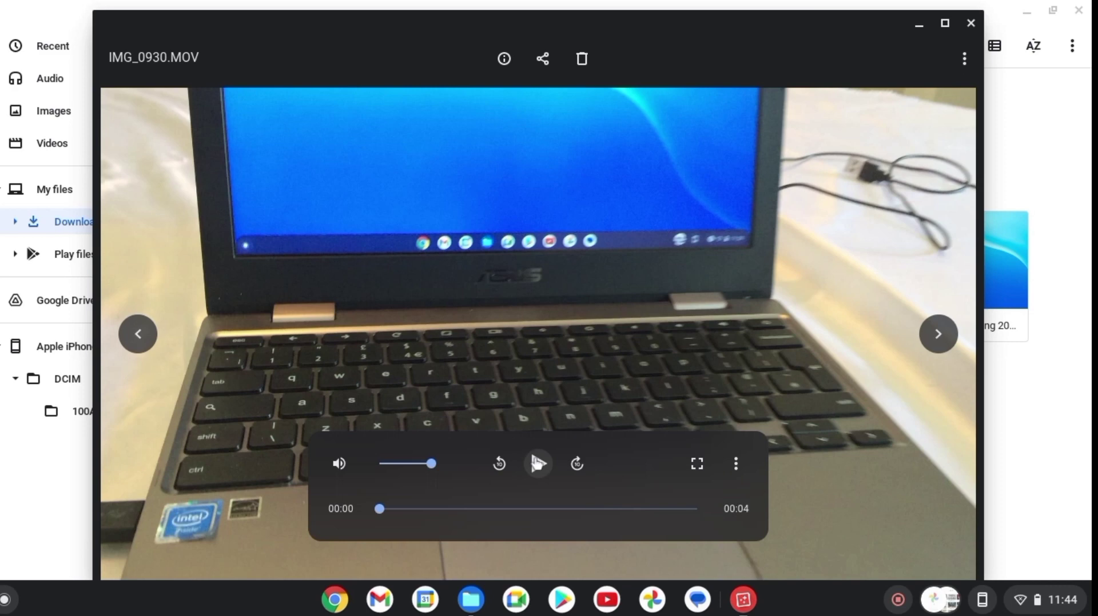
Step: Play the copied IMG_0930.MOV in the Gallery video player
left_click(538, 464)
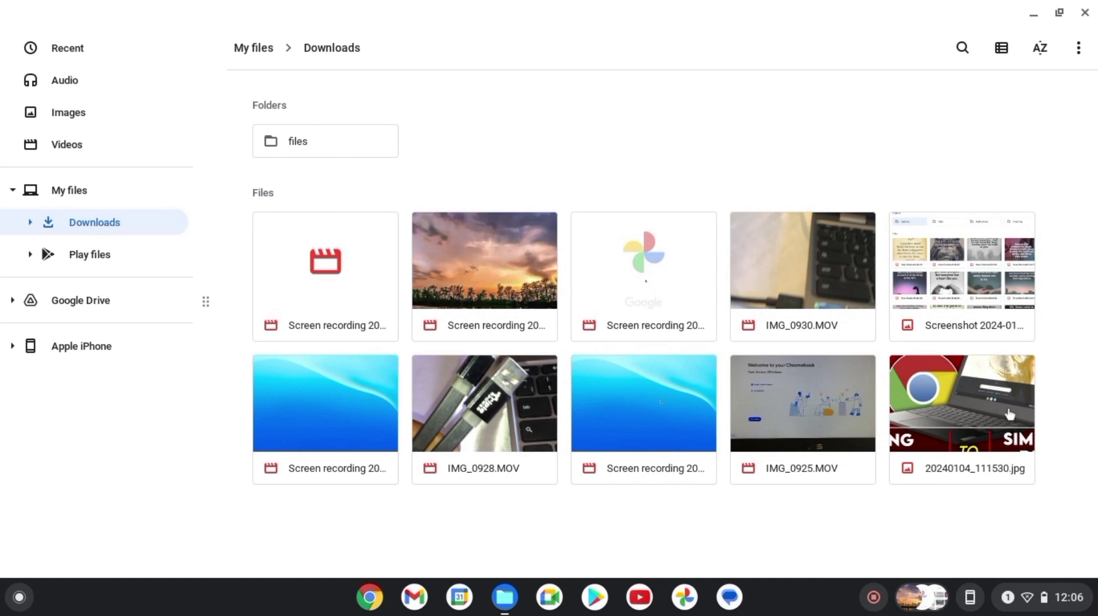
Step: Copy the photo 20240104_111530.jpg from Downloads and switch to the Apple iPhone storage
left_click(912, 470)
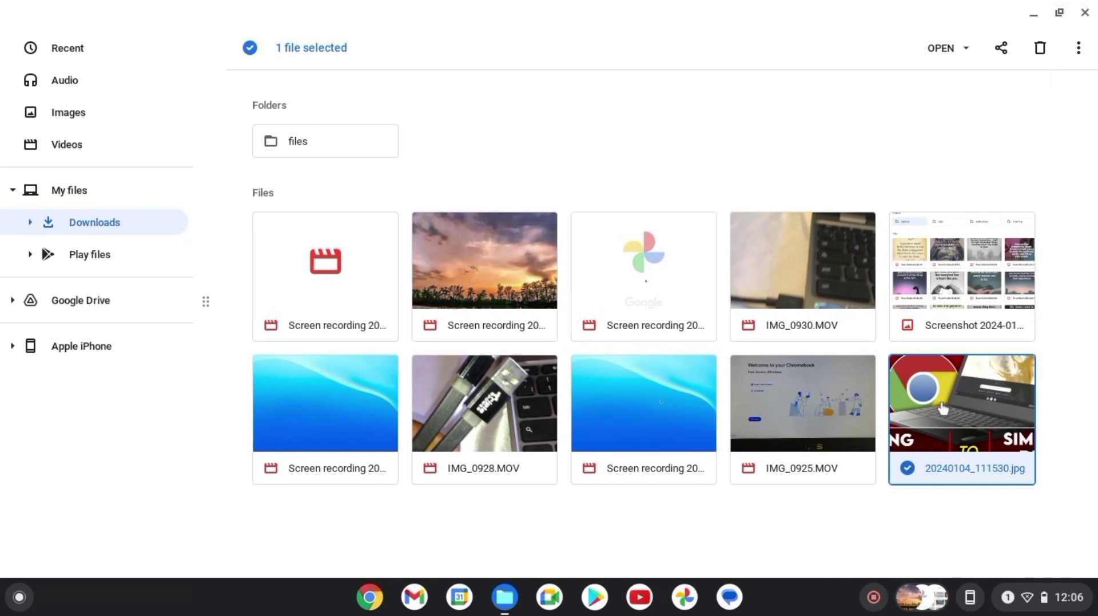
left_click(1079, 49)
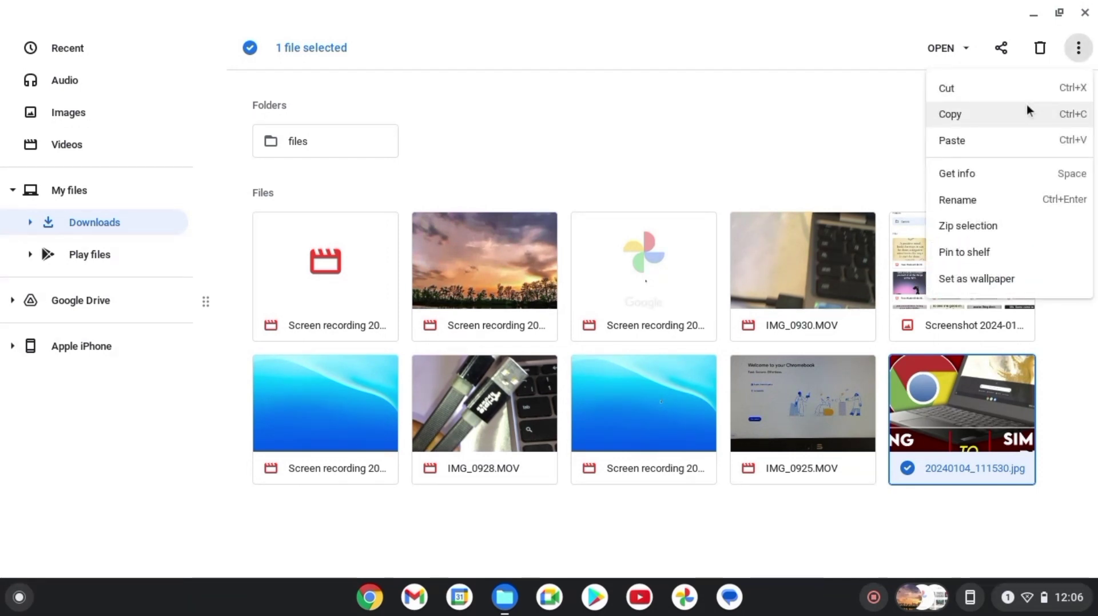
left_click(1027, 104)
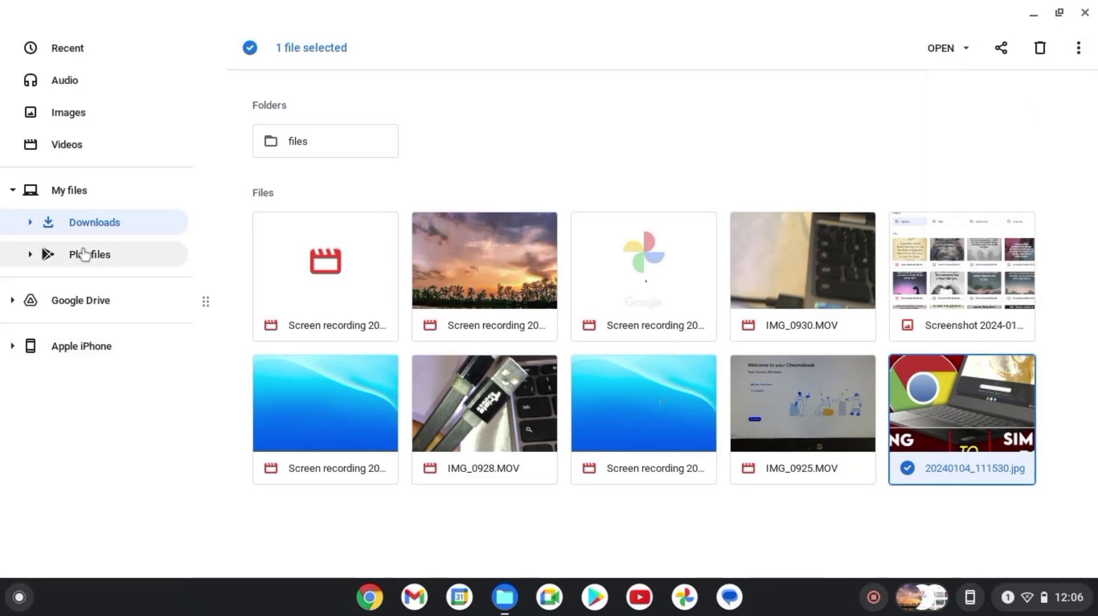
left_click(75, 354)
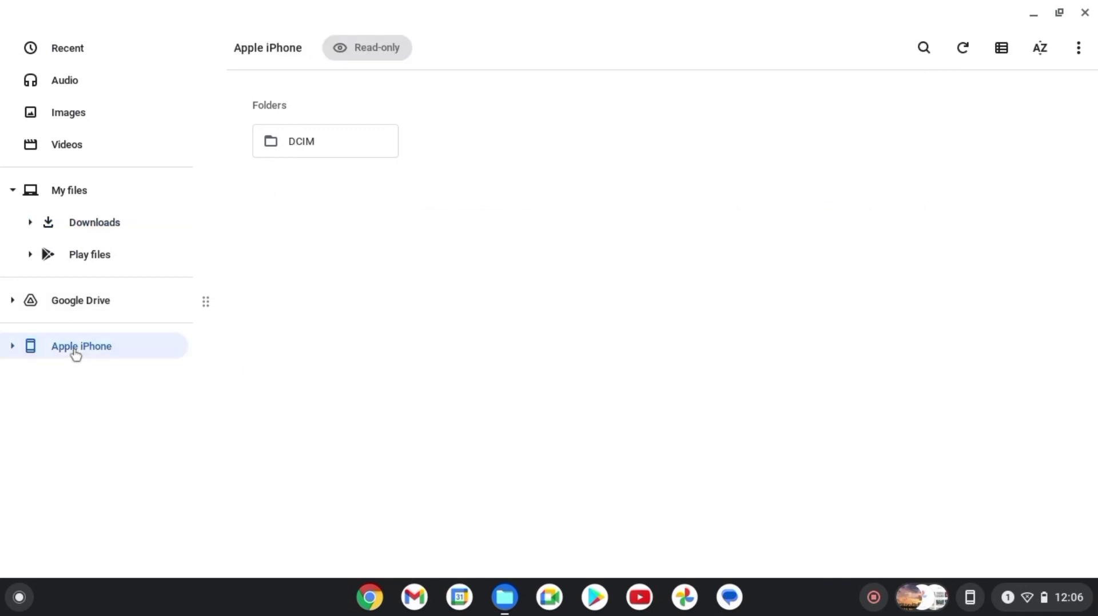
Step: Open the iPhone's DCIM folder and find Paste greyed out in the More menu
double_click(303, 140)
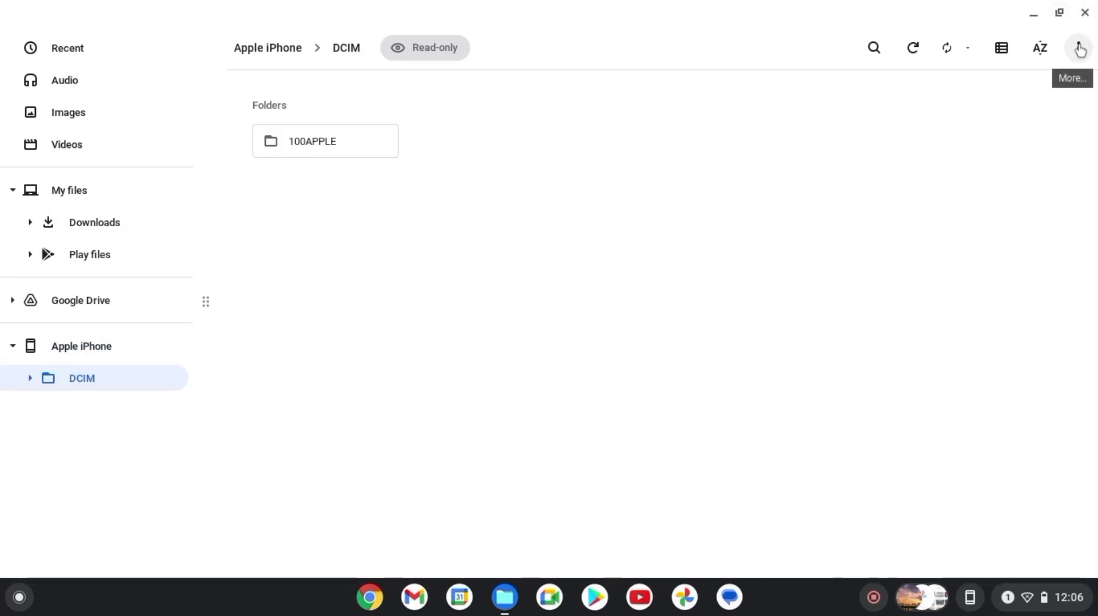
left_click(1078, 49)
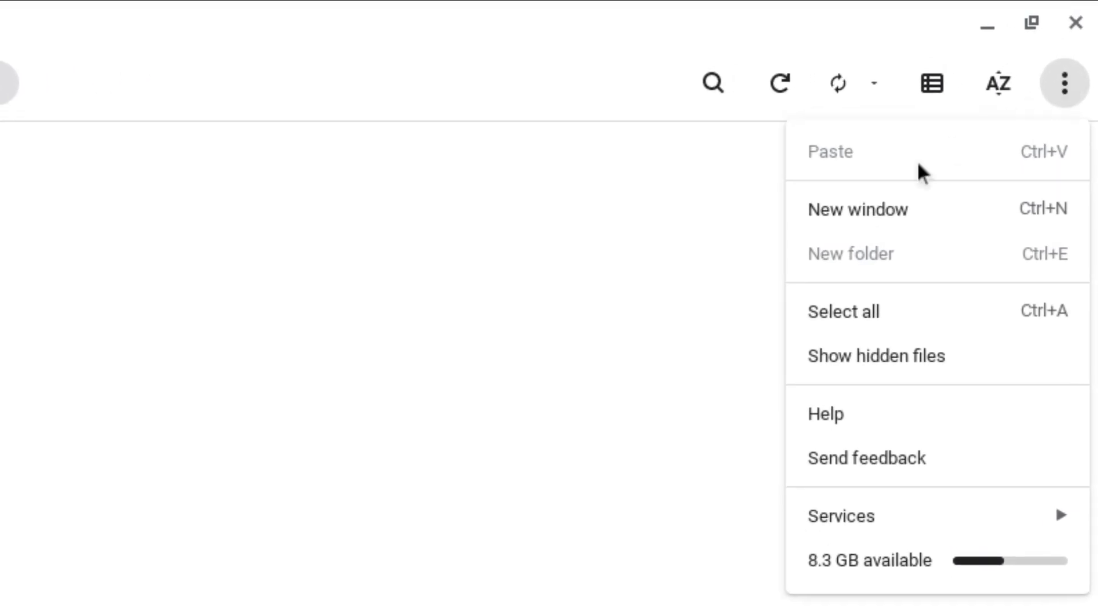